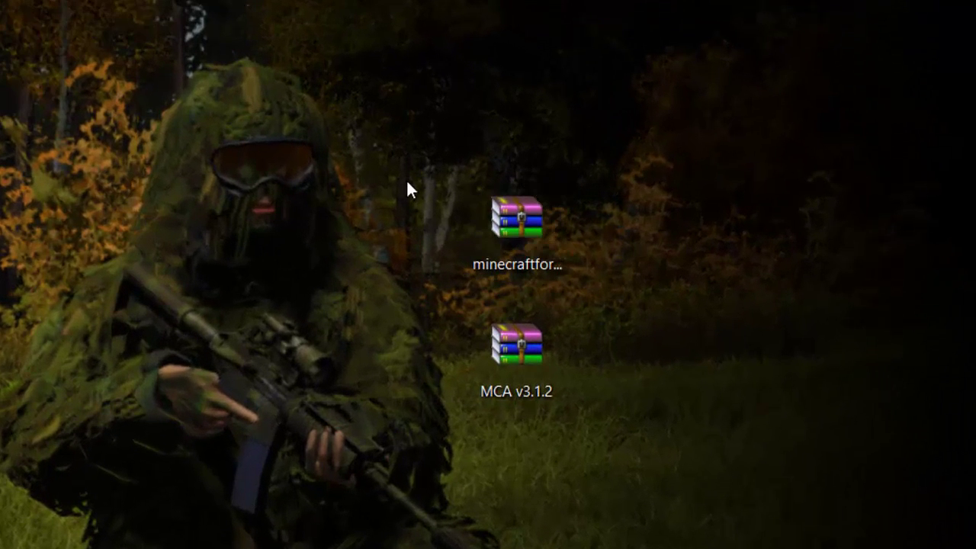
{"action": "left_click_drag", "start_coordinate": [444, 179], "coordinate": [692, 447]}
{"action": "left_click", "coordinate": [811, 212]}
{"action": "left_click_drag", "start_coordinate": [672, 122], "coordinate": [436, 444]}
{"action": "left_click", "coordinate": [435, 445]}
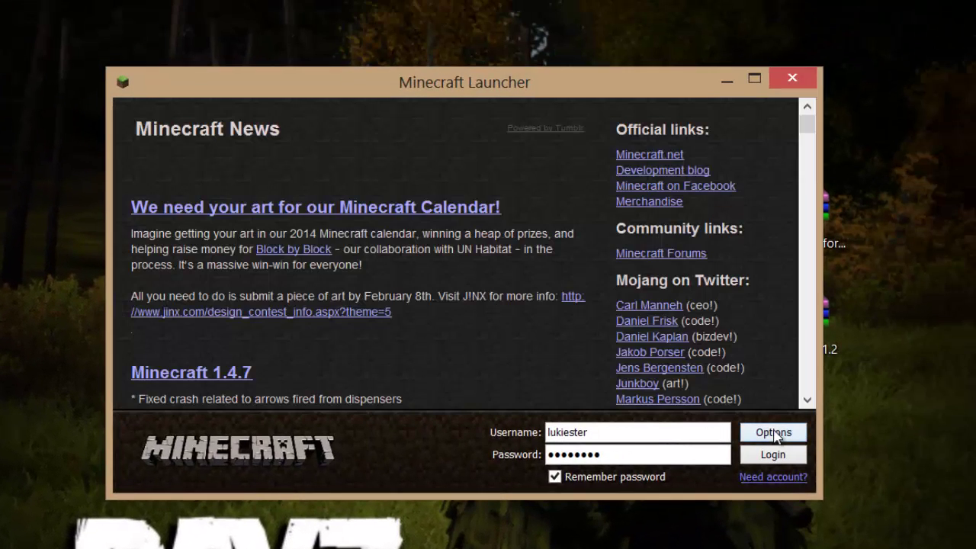
Turn on the forced game update in the launcher options and log in to Minecraft.
{"action": "left_click", "coordinate": [774, 433]}
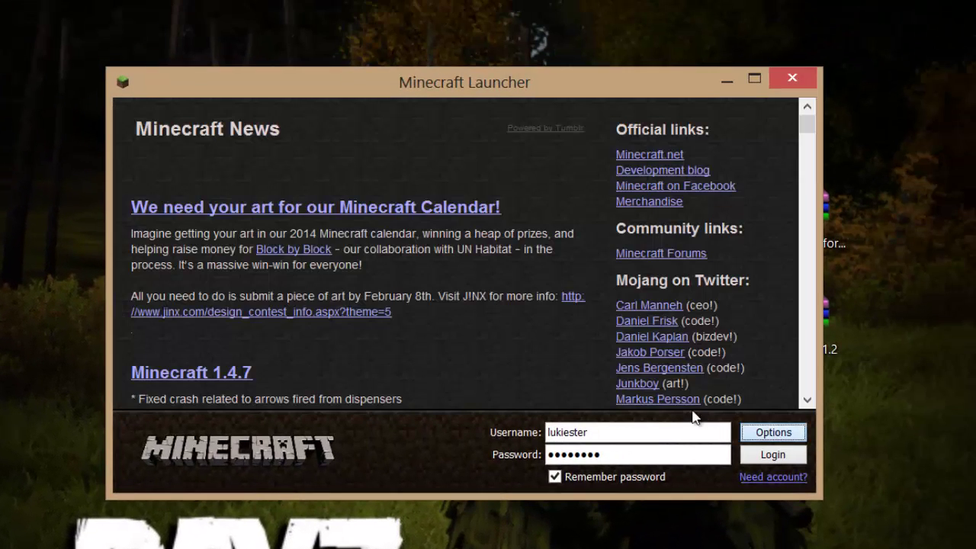
{"action": "left_click", "coordinate": [534, 280]}
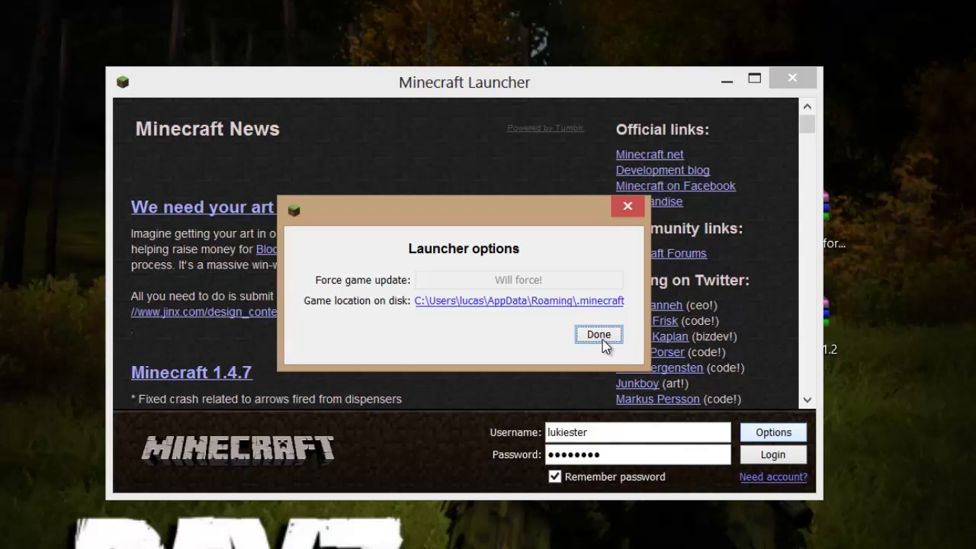
{"action": "left_click", "coordinate": [601, 334]}
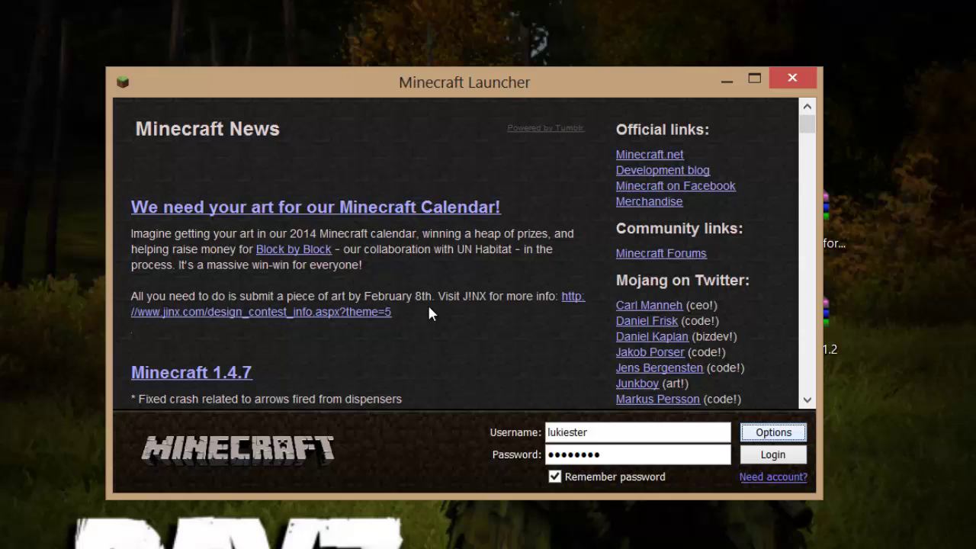
{"action": "left_click", "coordinate": [774, 455]}
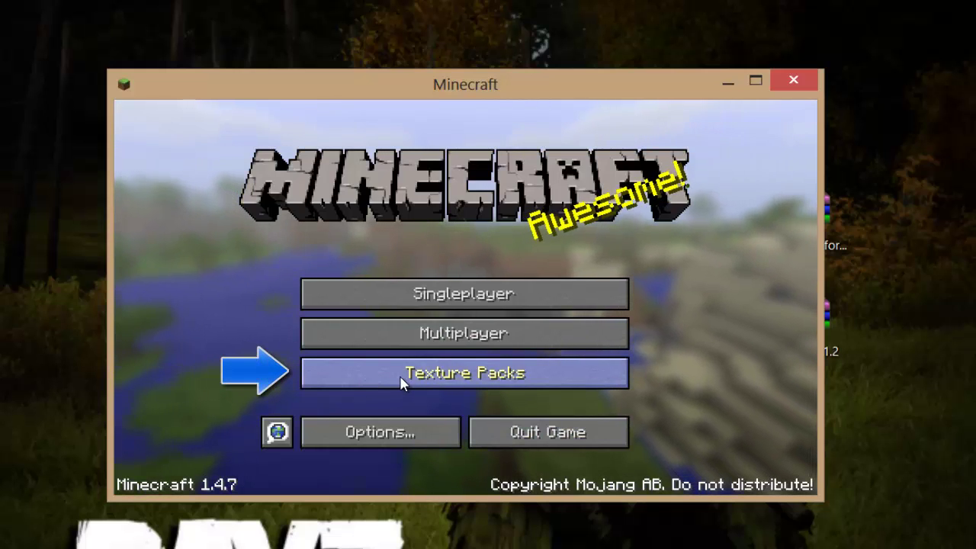
Open the texture pack folder from the game and go up to its parent .minecraft folder.
{"action": "left_click", "coordinate": [399, 382]}
{"action": "left_click", "coordinate": [328, 435]}
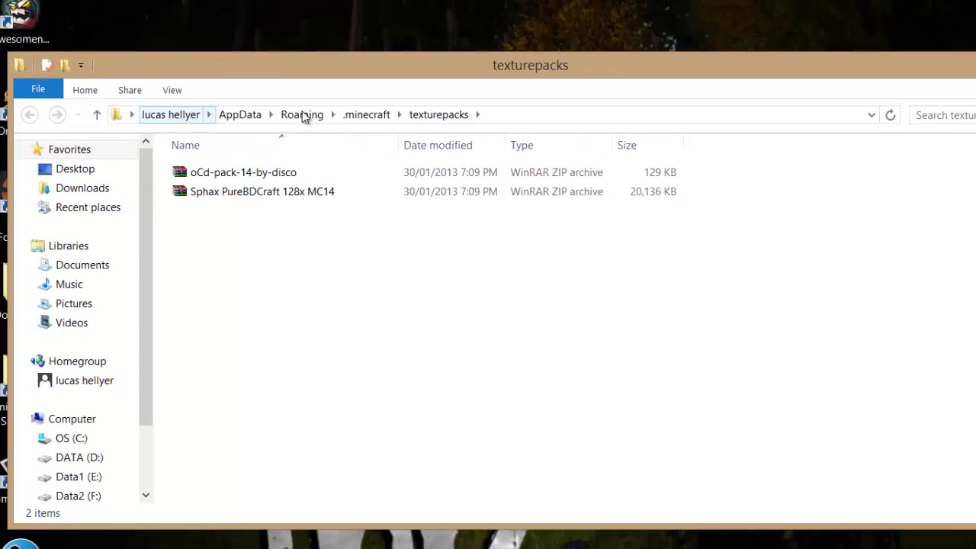
{"action": "left_click", "coordinate": [374, 114]}
{"action": "left_click_drag", "start_coordinate": [225, 398], "coordinate": [212, 156]}
{"action": "left_click", "coordinate": [202, 415]}
{"action": "left_click", "coordinate": [198, 172]}
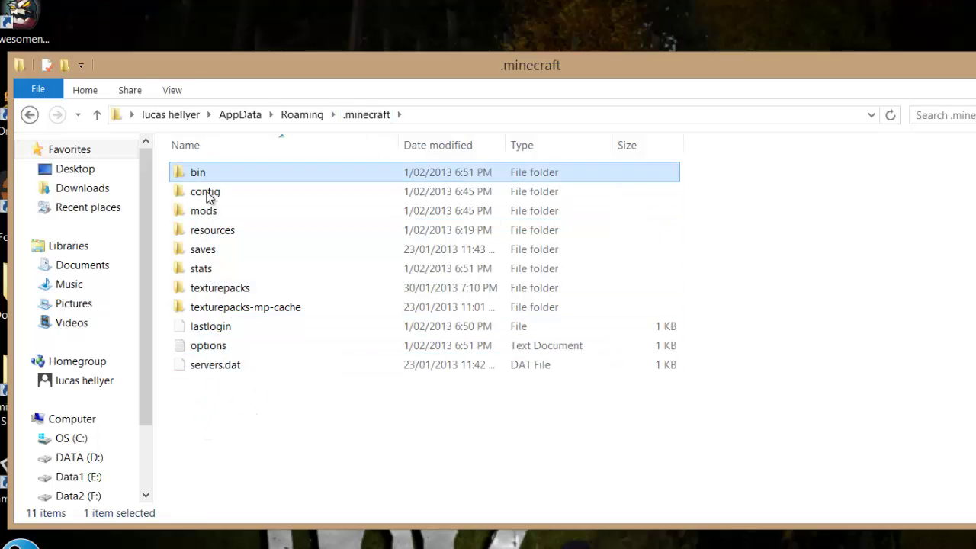
{"action": "left_click", "coordinate": [212, 193]}
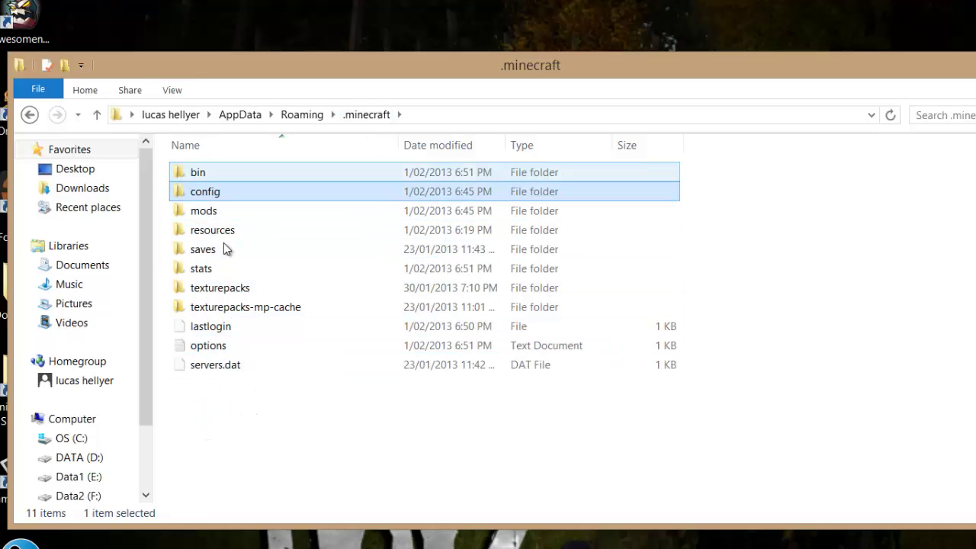
Open the minecraft jar file from the bin folder with WinRAR and move the archive window aside.
{"action": "double_click", "coordinate": [201, 173]}
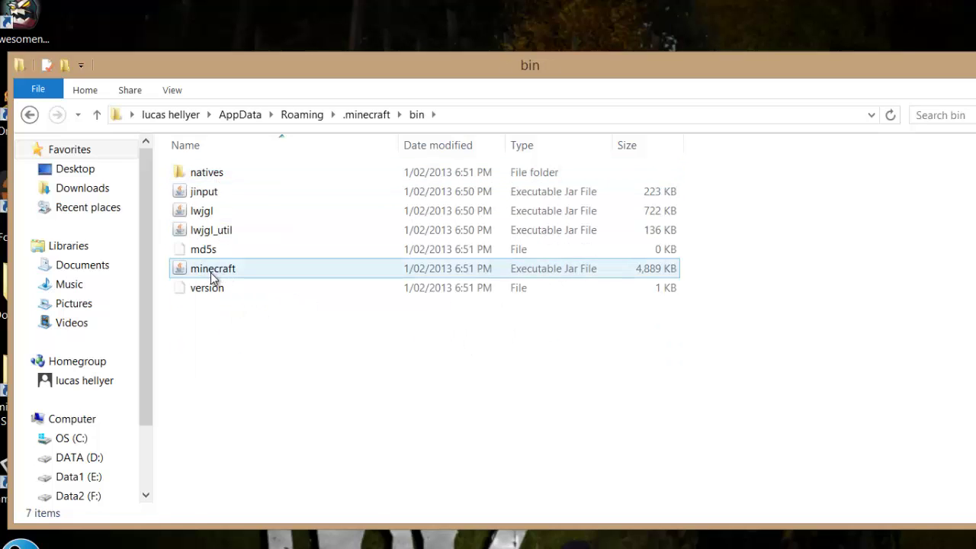
{"action": "right_click", "coordinate": [215, 277]}
{"action": "mouse_move", "coordinate": [252, 316]}
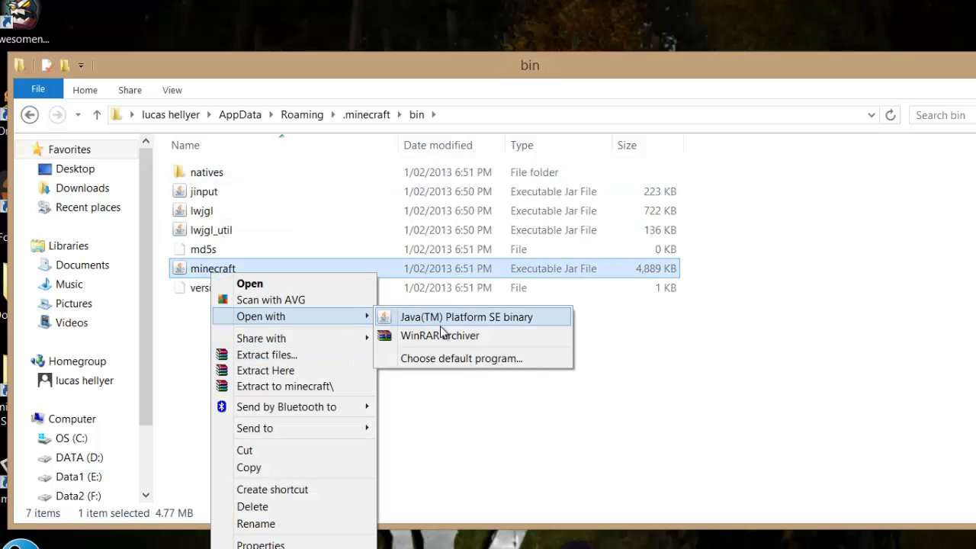
{"action": "left_click", "coordinate": [440, 335]}
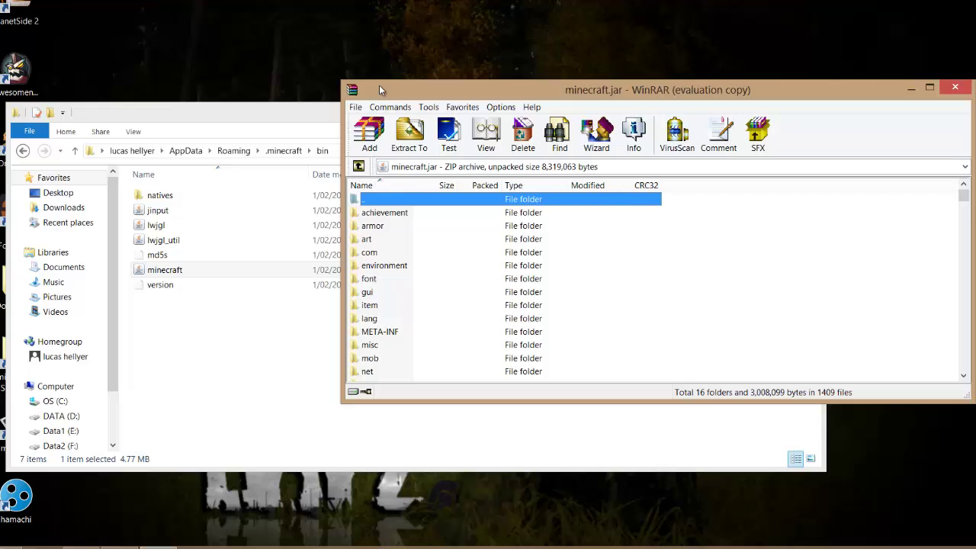
{"action": "left_click_drag", "start_coordinate": [379, 84], "coordinate": [68, 94]}
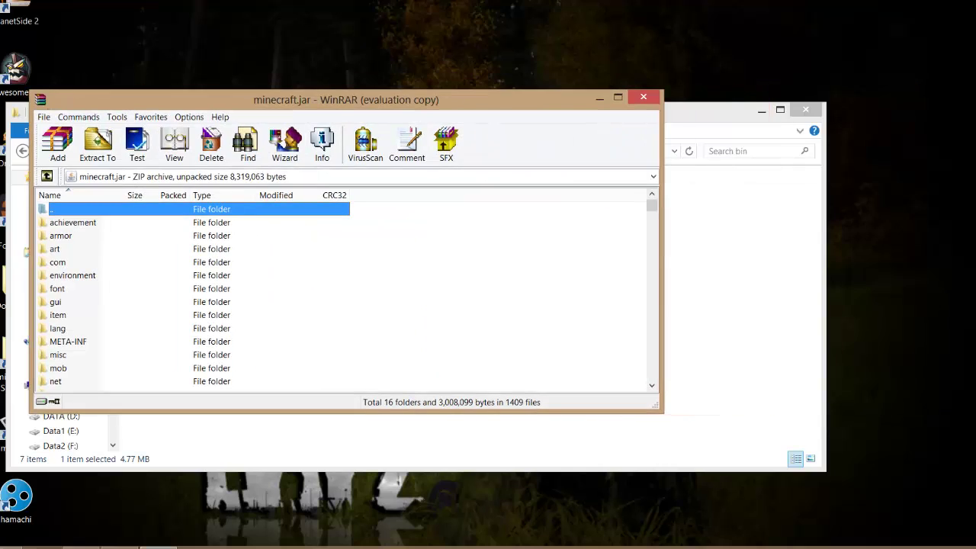
Try to delete the META-INF folder from minecraft.jar while the game is still running.
{"action": "right_click", "coordinate": [58, 343]}
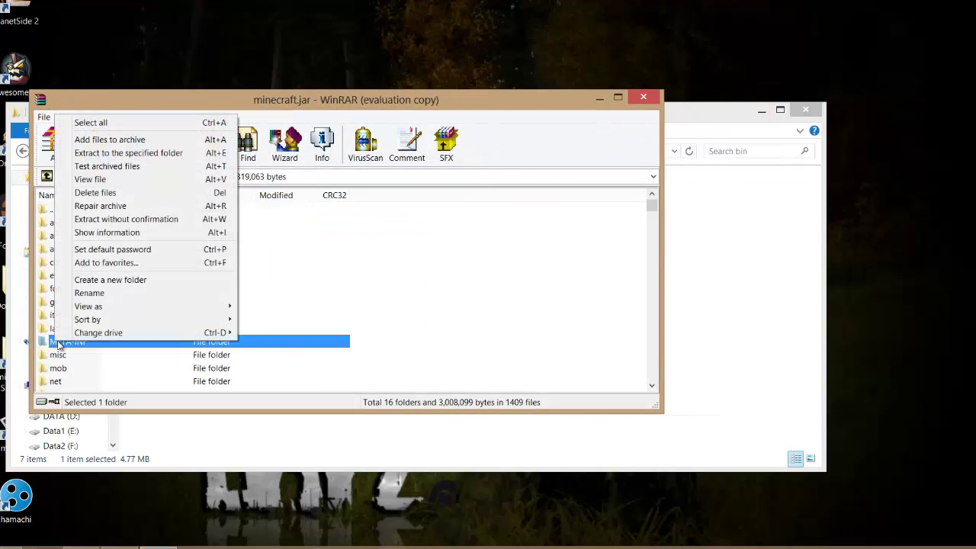
{"action": "left_click", "coordinate": [87, 193]}
{"action": "left_click", "coordinate": [502, 317]}
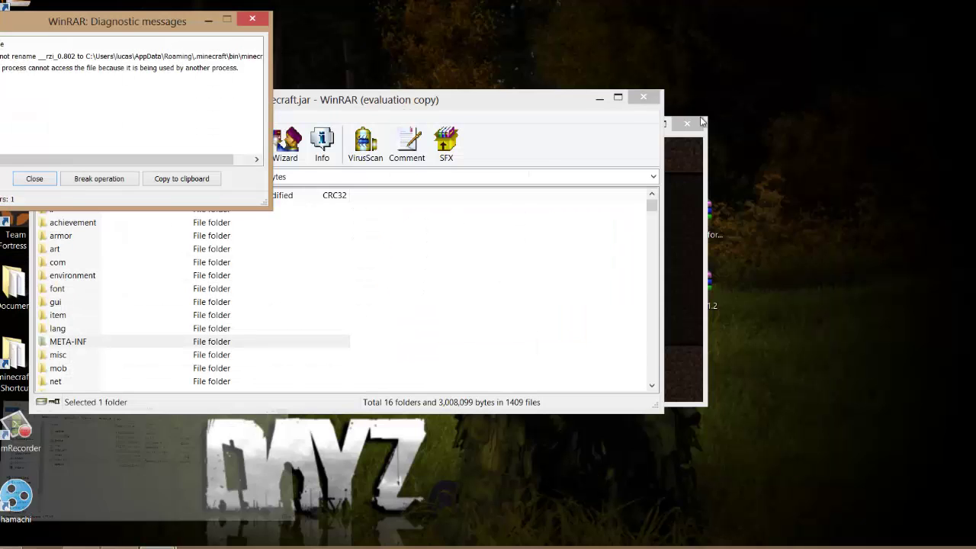
{"action": "left_click", "coordinate": [762, 110]}
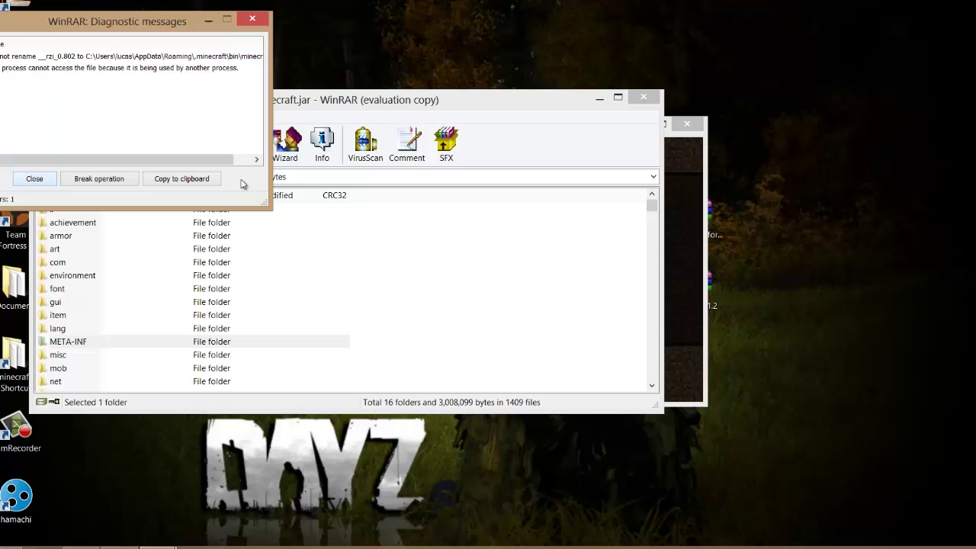
{"action": "left_click", "coordinate": [28, 181]}
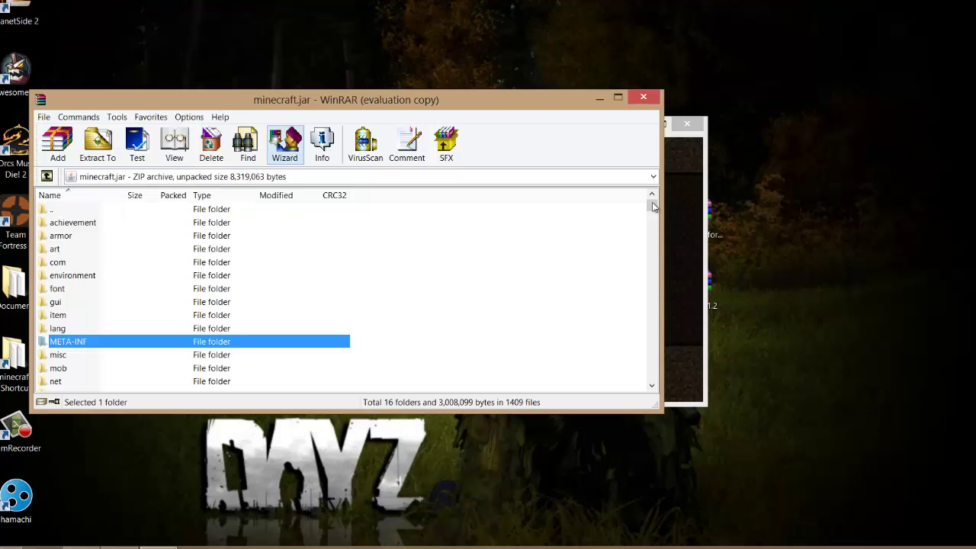
Leave the texture pack selection and quit the running Minecraft game.
{"action": "left_click", "coordinate": [694, 222]}
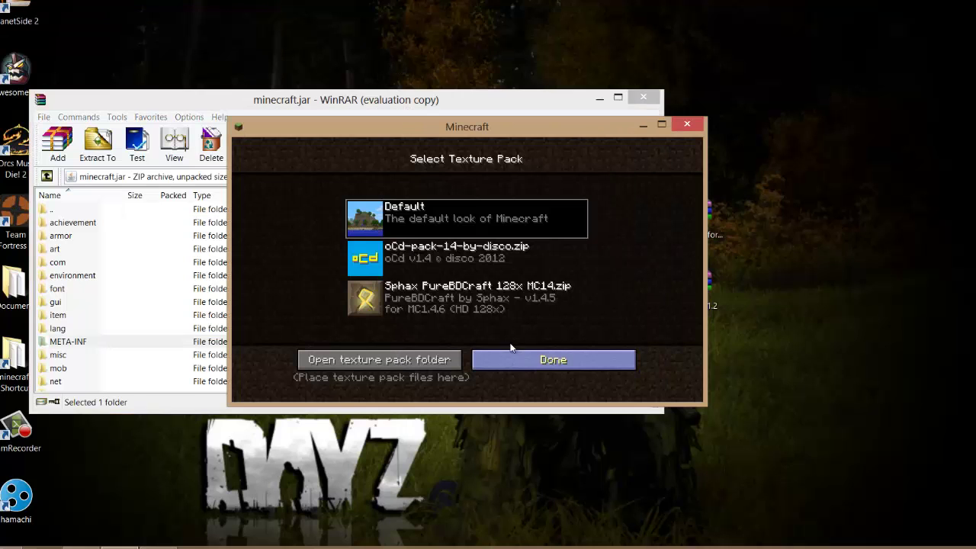
{"action": "left_click", "coordinate": [549, 360]}
{"action": "left_click", "coordinate": [537, 358]}
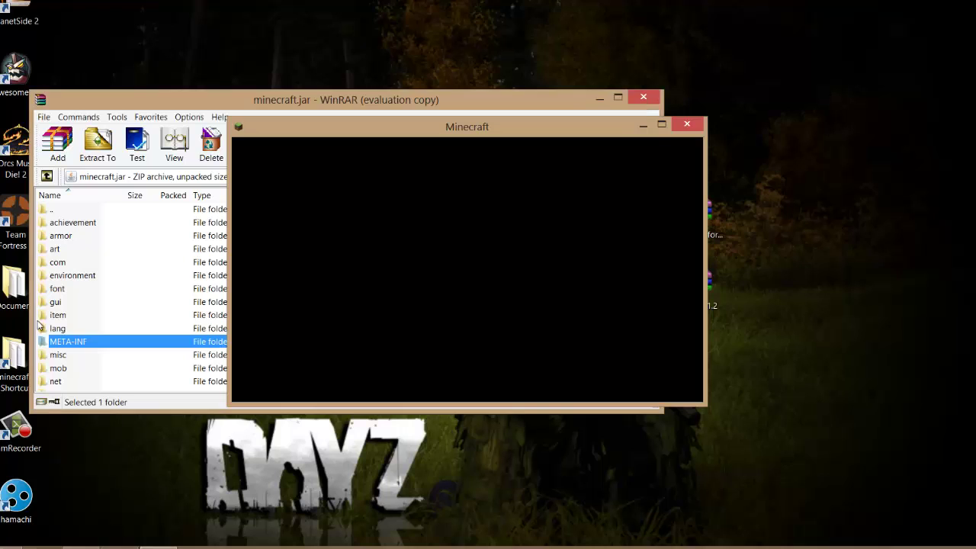
Delete the META-INF folder from the minecraft.jar archive and confirm the deletion.
{"action": "right_click", "coordinate": [61, 344]}
{"action": "left_click", "coordinate": [80, 190]}
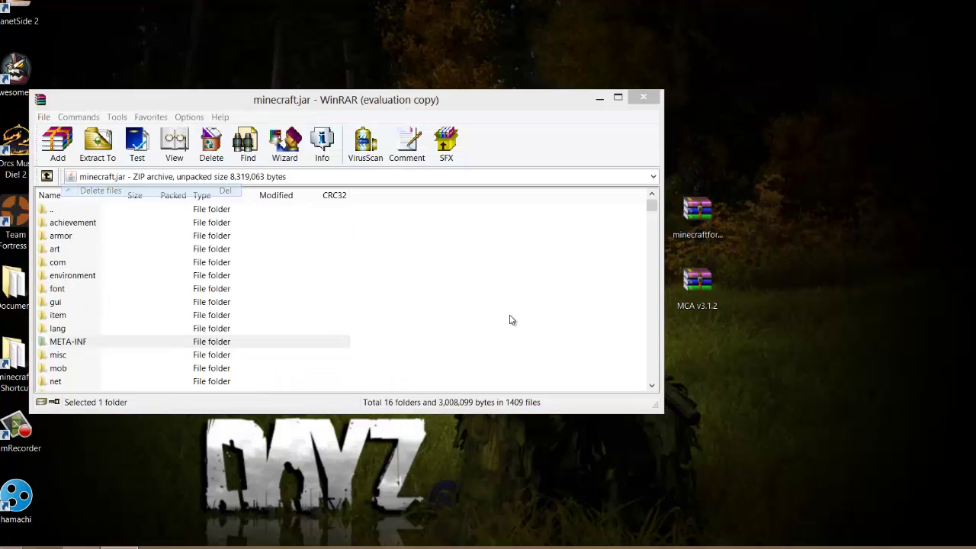
{"action": "left_click", "coordinate": [482, 315]}
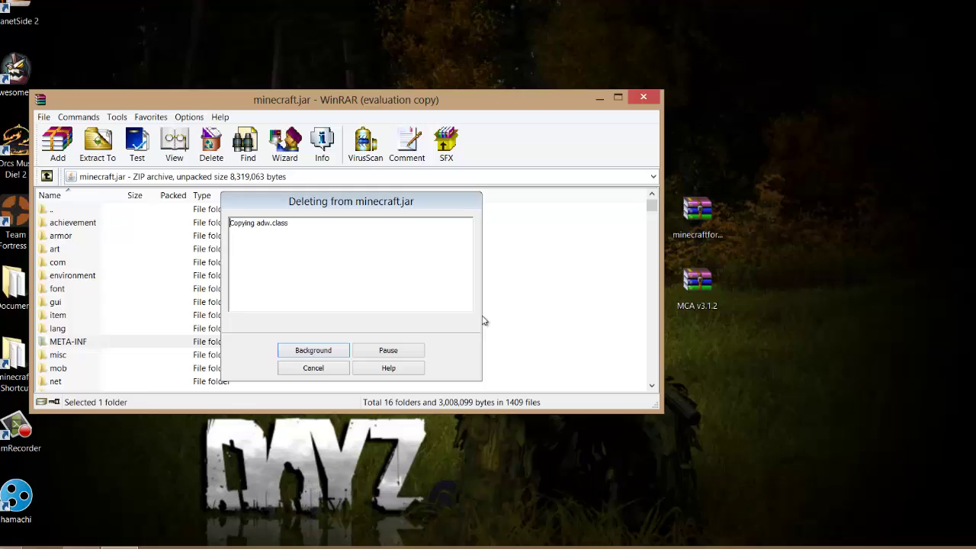
Add all files and folders from the minecraftforge-universal-1.4.7-6.6.0.497.zip archive to minecraft.jar, keeping the default archive settings.
{"action": "double_click", "coordinate": [694, 217]}
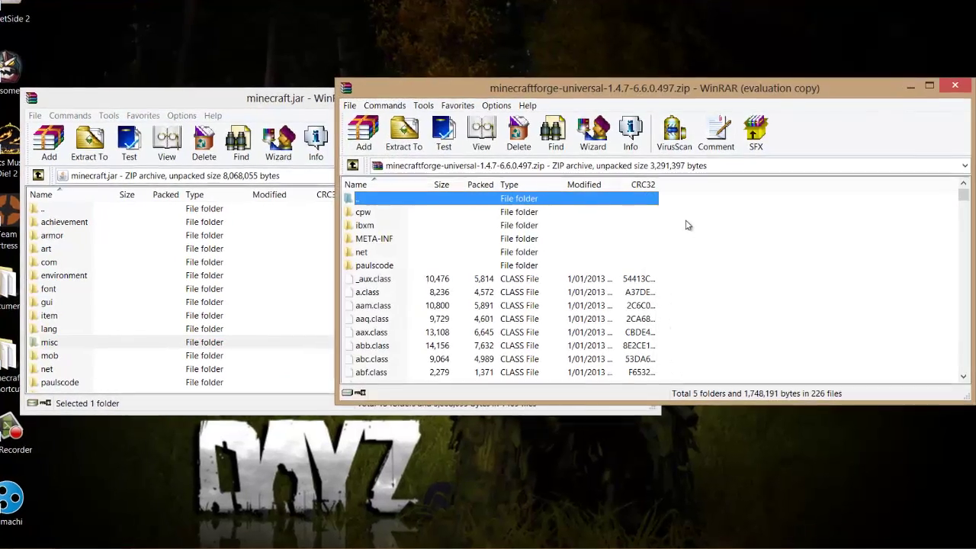
{"action": "left_click", "coordinate": [390, 279]}
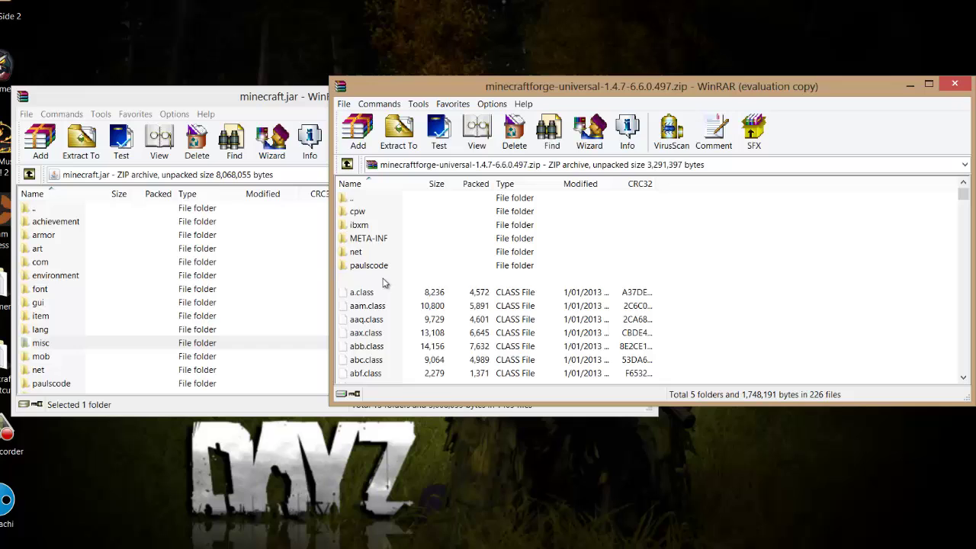
{"action": "key", "text": "ctrl+a"}
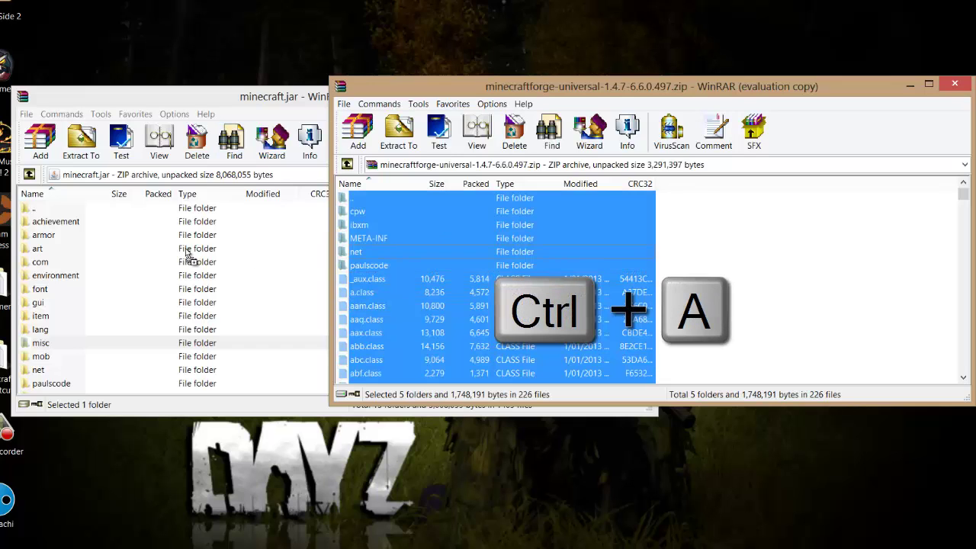
{"action": "left_click_drag", "start_coordinate": [187, 256], "coordinate": [187, 257]}
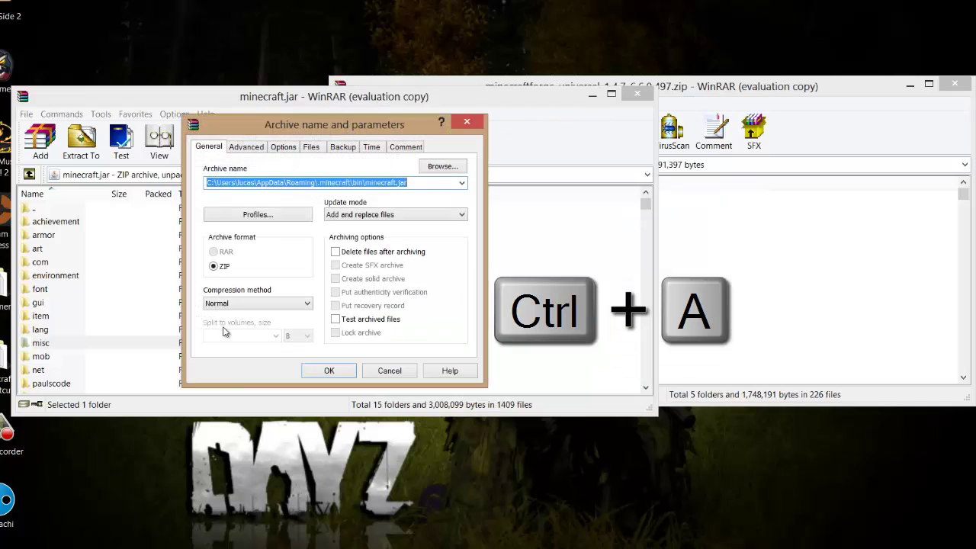
{"action": "left_click", "coordinate": [329, 371]}
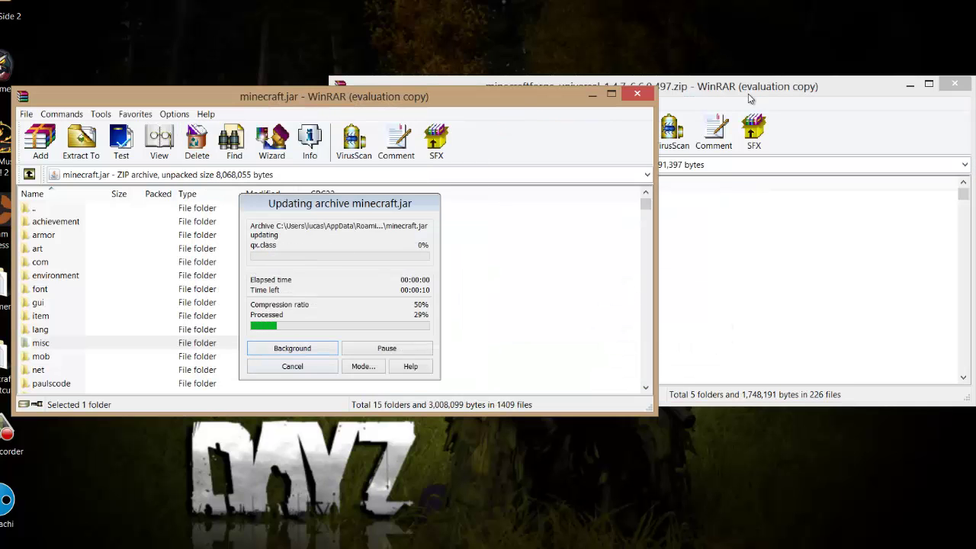
Close the Minecraft Forge archive and the minecraft.jar archive.
{"action": "left_click_drag", "start_coordinate": [750, 99], "coordinate": [744, 115]}
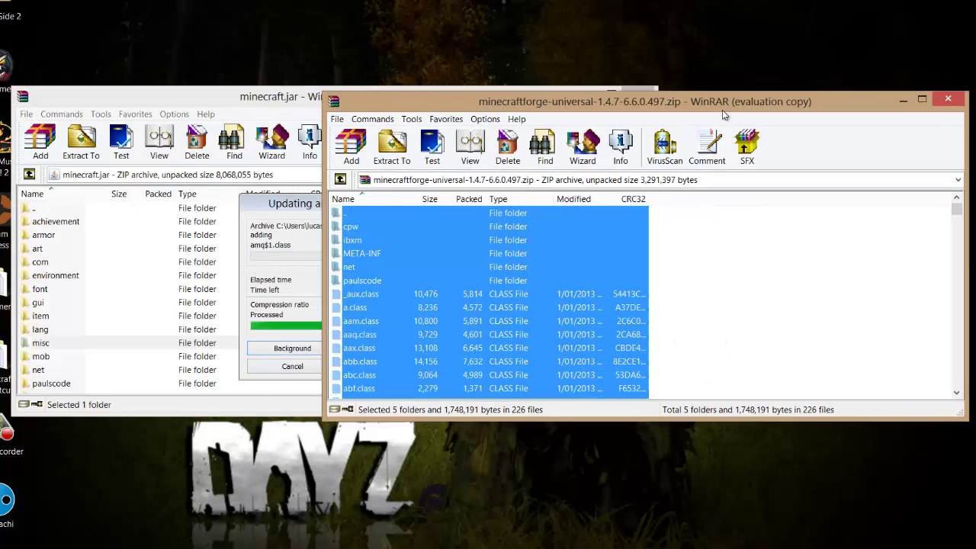
{"action": "left_click", "coordinate": [945, 99]}
{"action": "left_click_drag", "start_coordinate": [443, 97], "coordinate": [445, 119]}
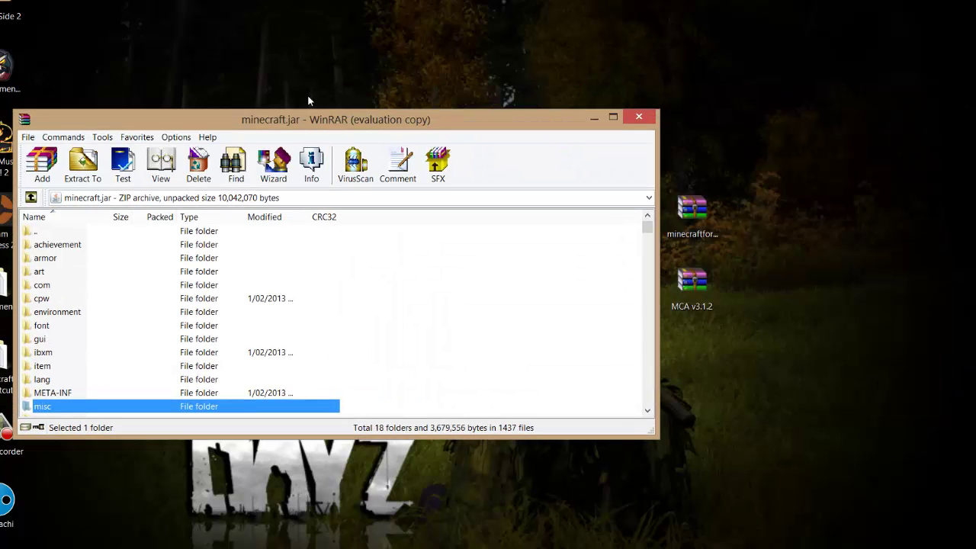
{"action": "left_click", "coordinate": [643, 111]}
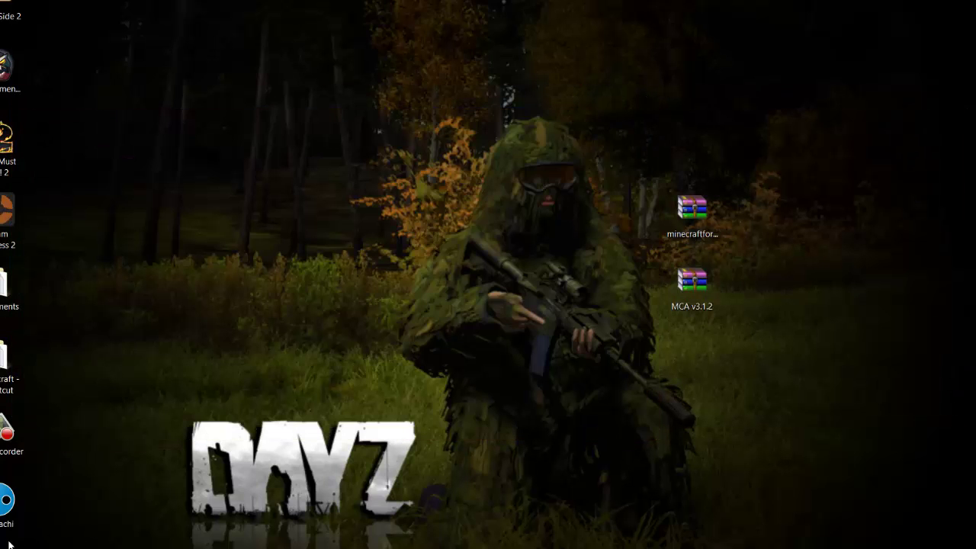
Return to the .minecraft folder and create a new folder named mods in it.
{"action": "key", "text": "alt+Tab"}
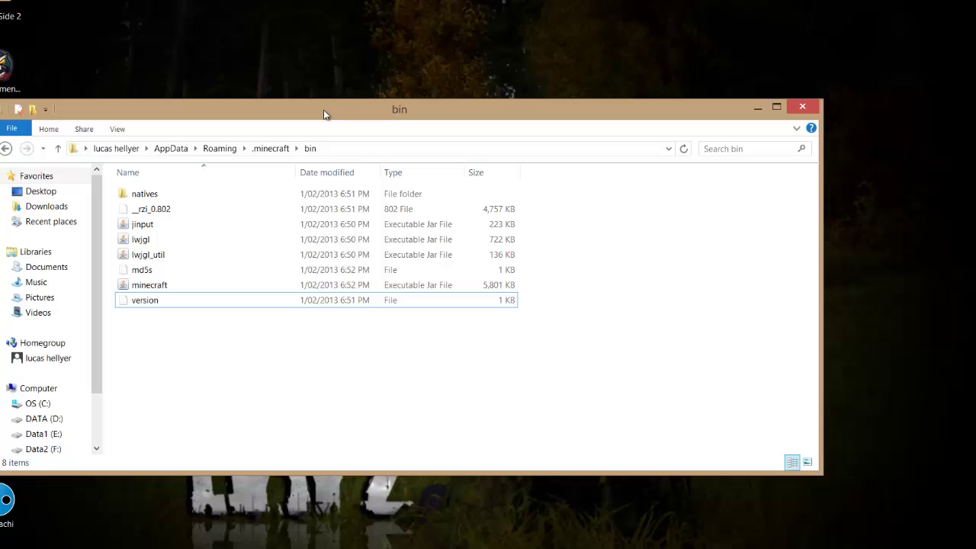
{"action": "left_click", "coordinate": [7, 148]}
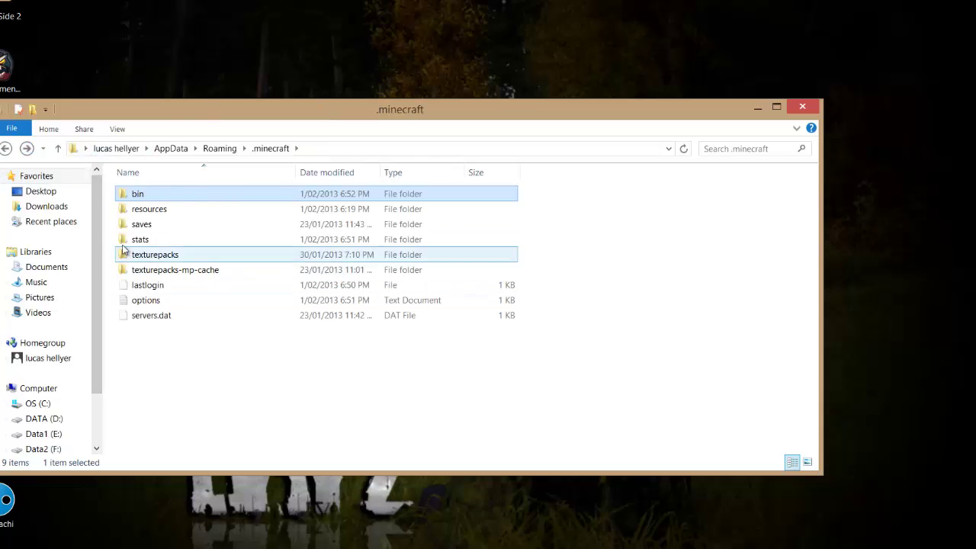
{"action": "right_click", "coordinate": [150, 327]}
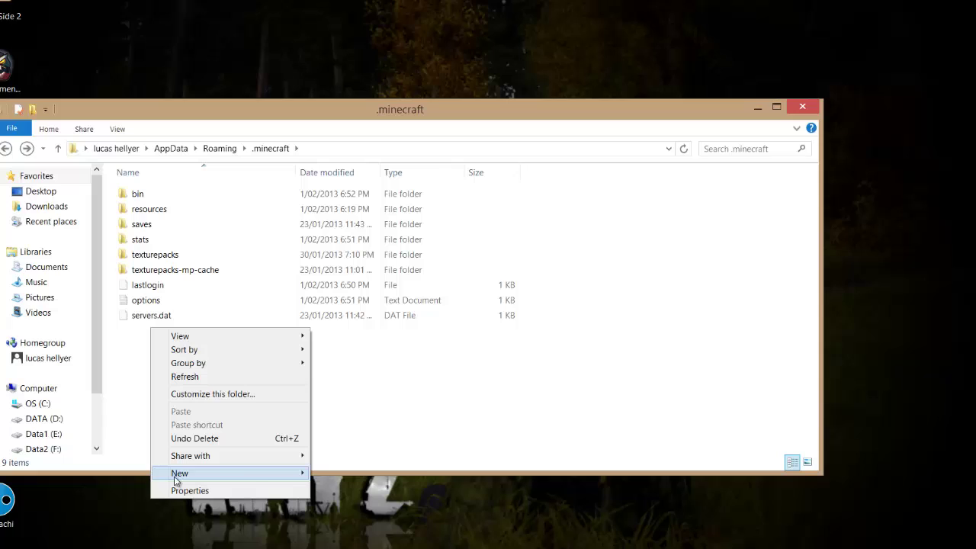
{"action": "mouse_move", "coordinate": [180, 473]}
{"action": "left_click", "coordinate": [340, 352]}
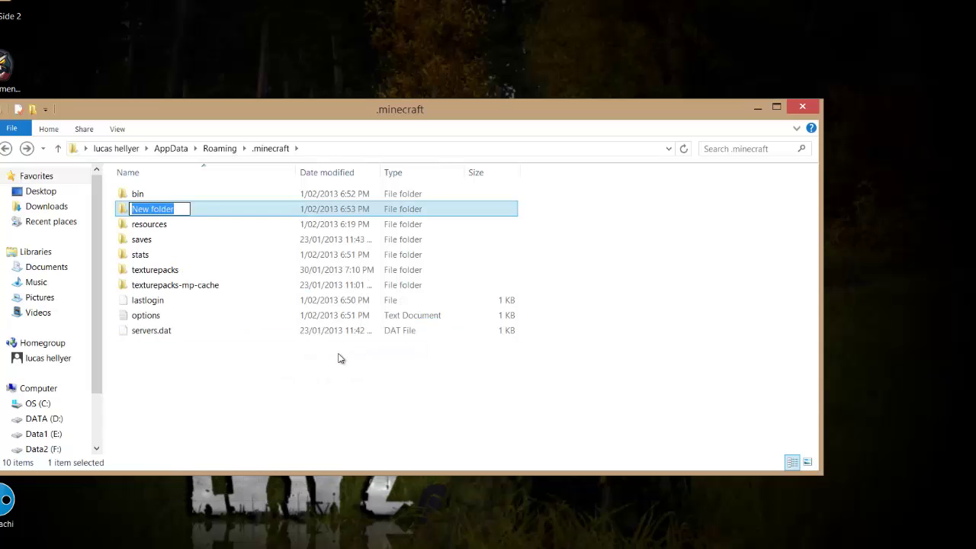
{"action": "type", "text": "mods"}
{"action": "key", "text": "Return"}
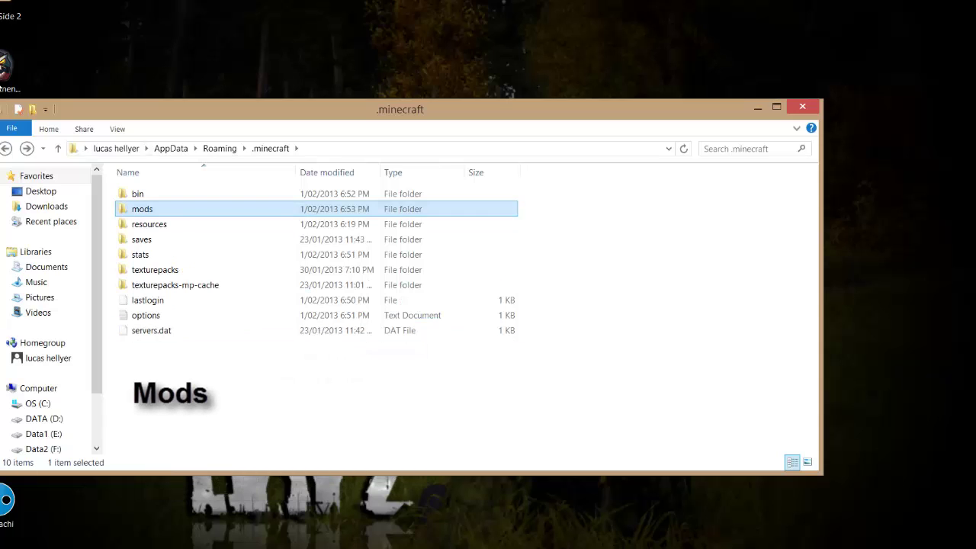
Open the empty mods folder and the MCA v3.1.2 archive from the desktop, arranging both windows side by side.
{"action": "double_click", "coordinate": [159, 213]}
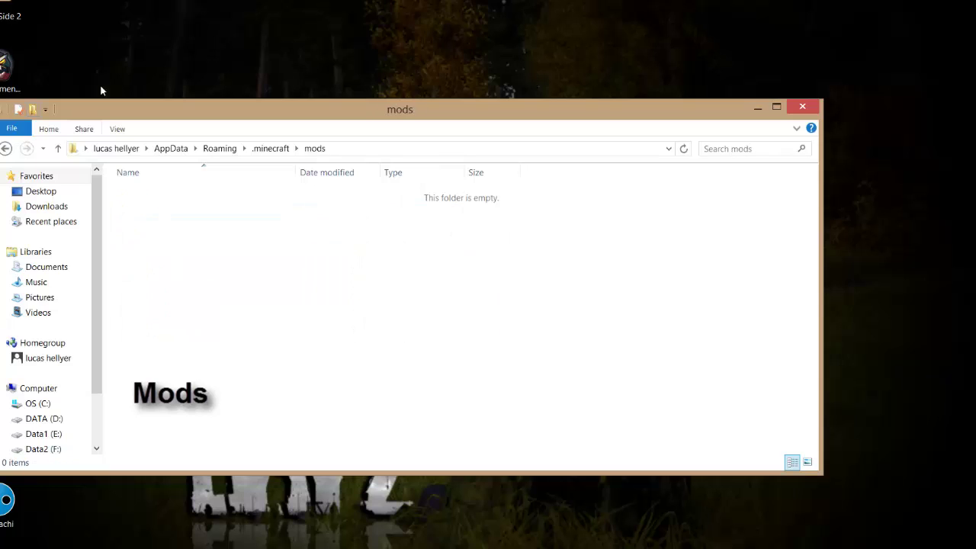
{"action": "left_click_drag", "start_coordinate": [386, 109], "coordinate": [197, 124]}
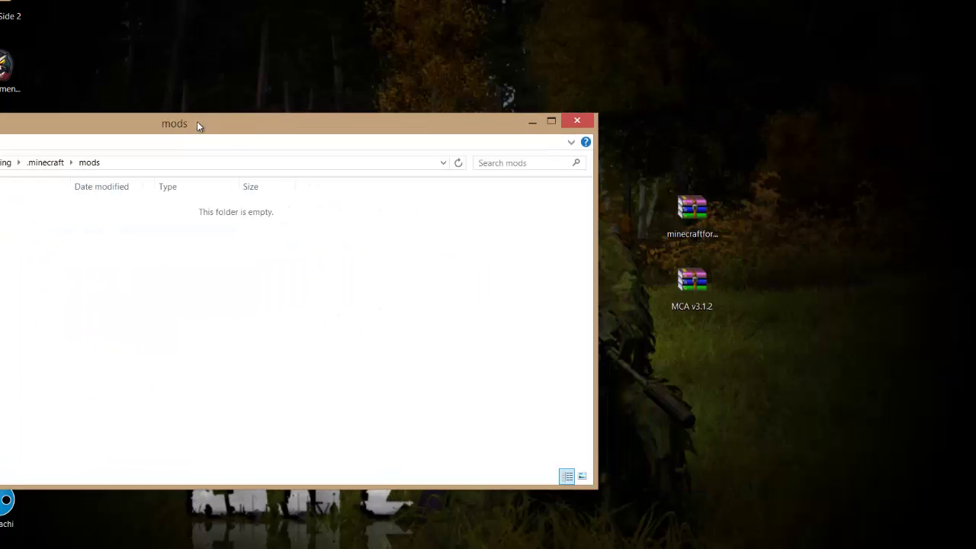
{"action": "double_click", "coordinate": [700, 289]}
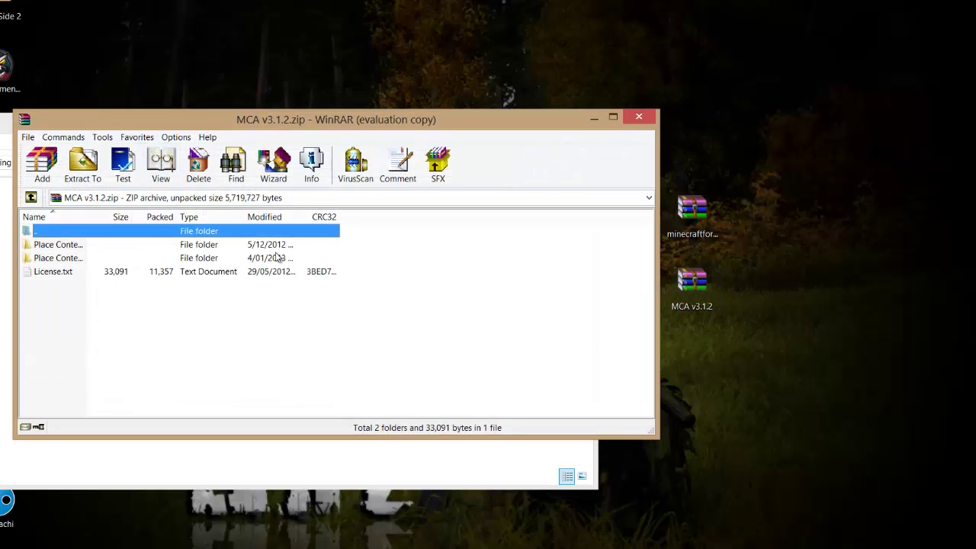
{"action": "left_click_drag", "start_coordinate": [245, 124], "coordinate": [485, 135]}
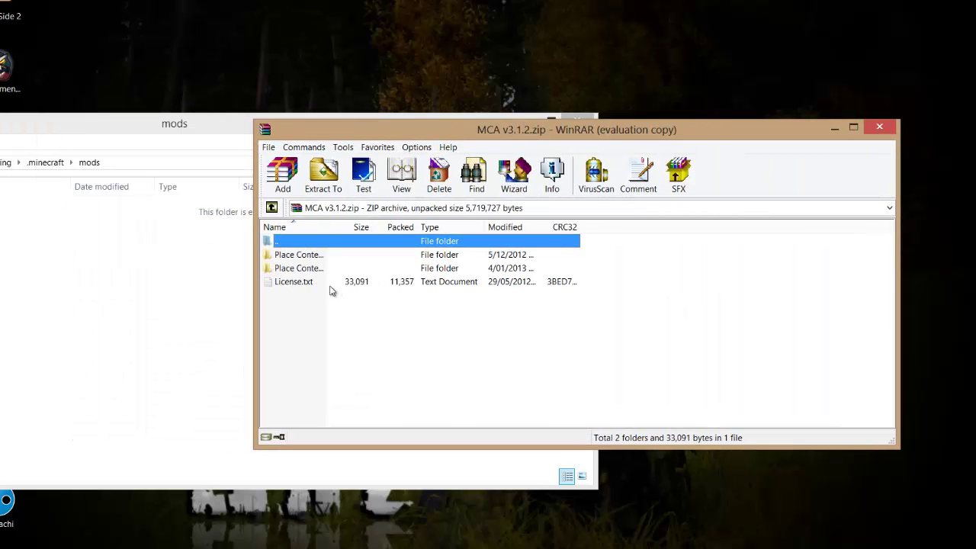
Extract mca v3.1.2.zip from the archive's "Place Contents in mods Folder" folder into the mods folder.
{"action": "left_click", "coordinate": [279, 270]}
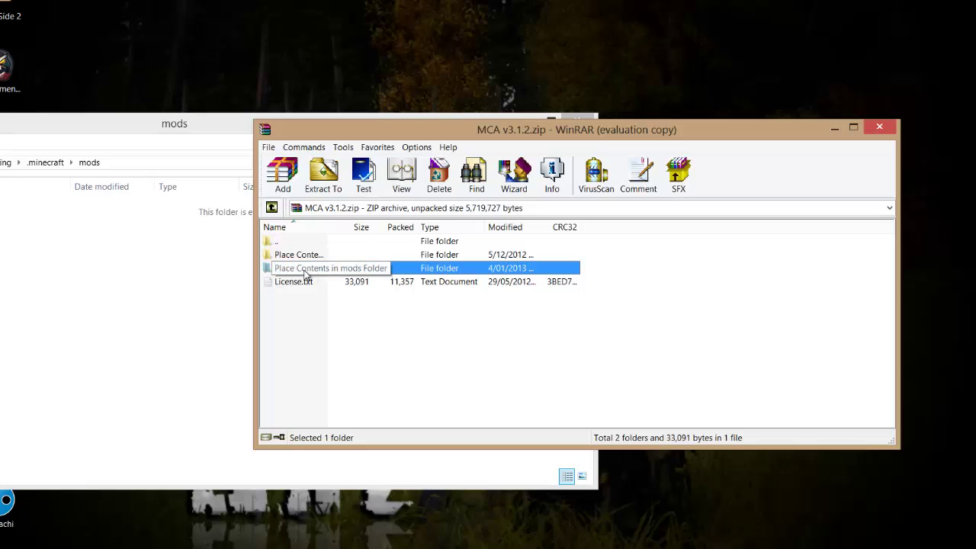
{"action": "double_click", "coordinate": [302, 268]}
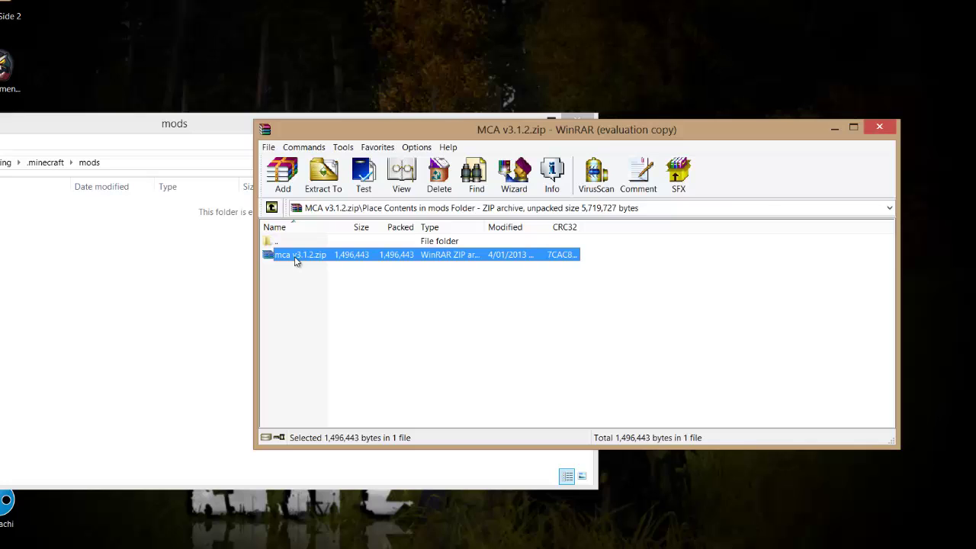
{"action": "left_click", "coordinate": [171, 261]}
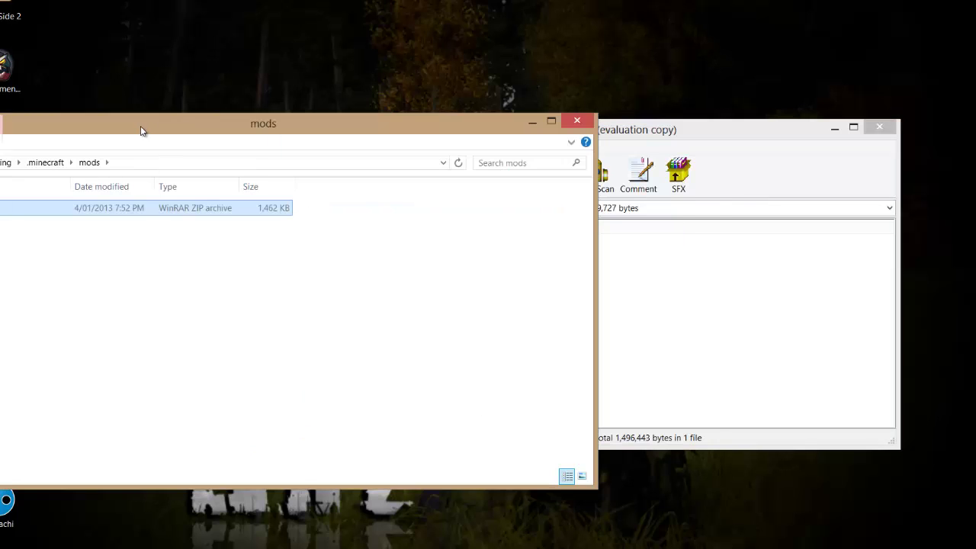
Return to the .minecraft folder and create a new folder named config in it.
{"action": "left_click_drag", "start_coordinate": [141, 130], "coordinate": [258, 135]}
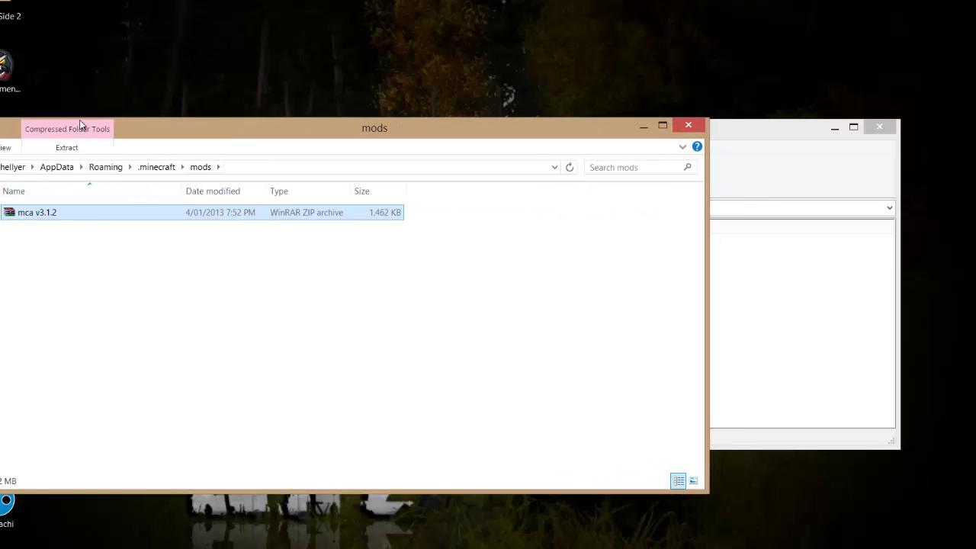
{"action": "left_click_drag", "start_coordinate": [138, 132], "coordinate": [236, 115]}
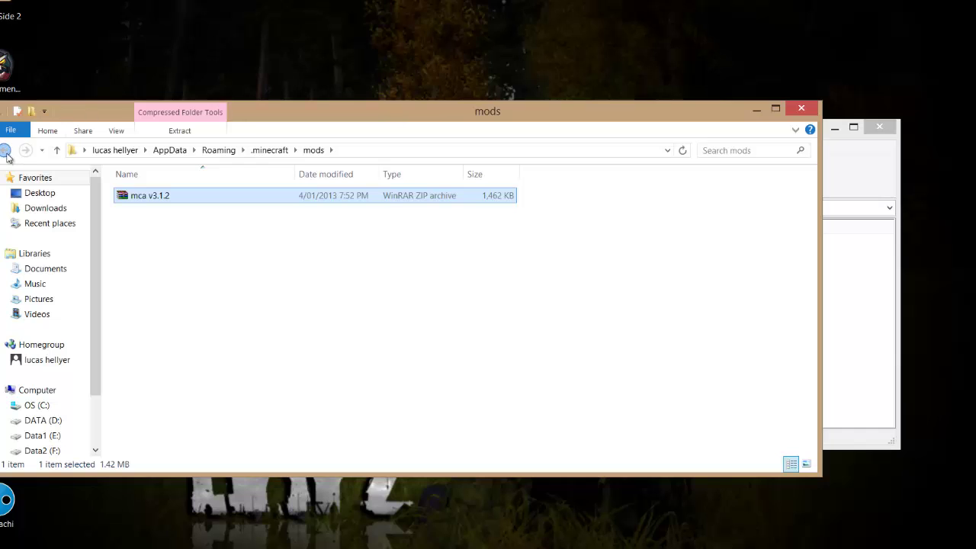
{"action": "left_click", "coordinate": [6, 153]}
{"action": "right_click", "coordinate": [130, 354]}
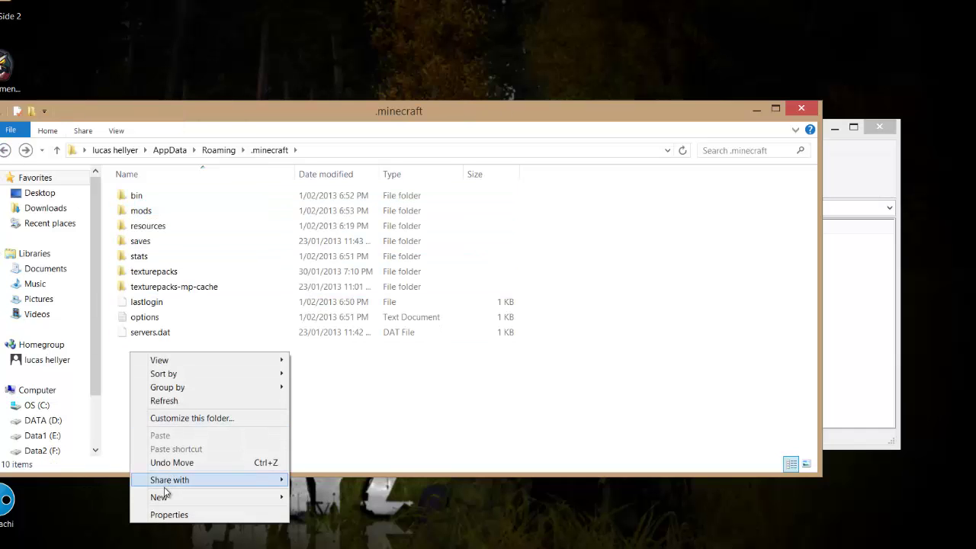
{"action": "mouse_move", "coordinate": [165, 494]}
{"action": "left_click", "coordinate": [335, 376]}
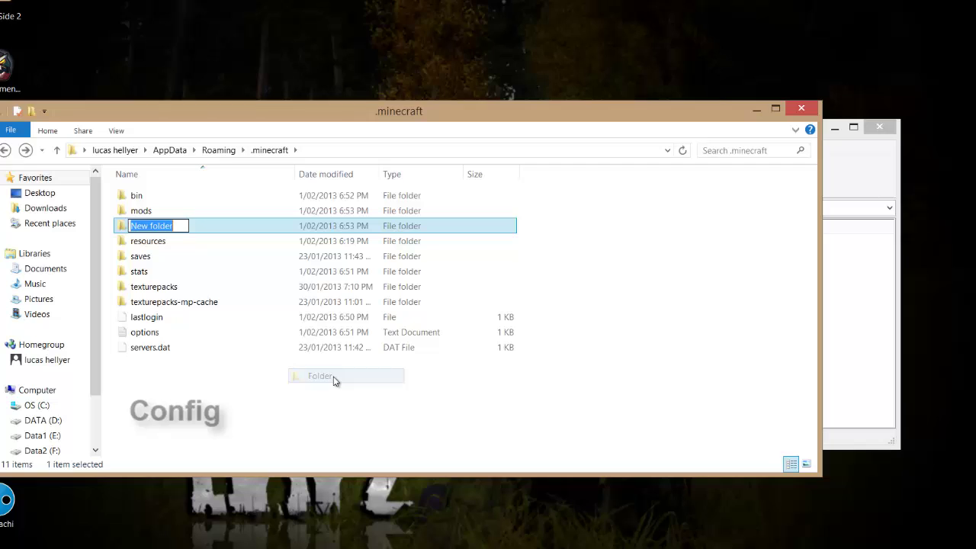
{"action": "type", "text": "co"}
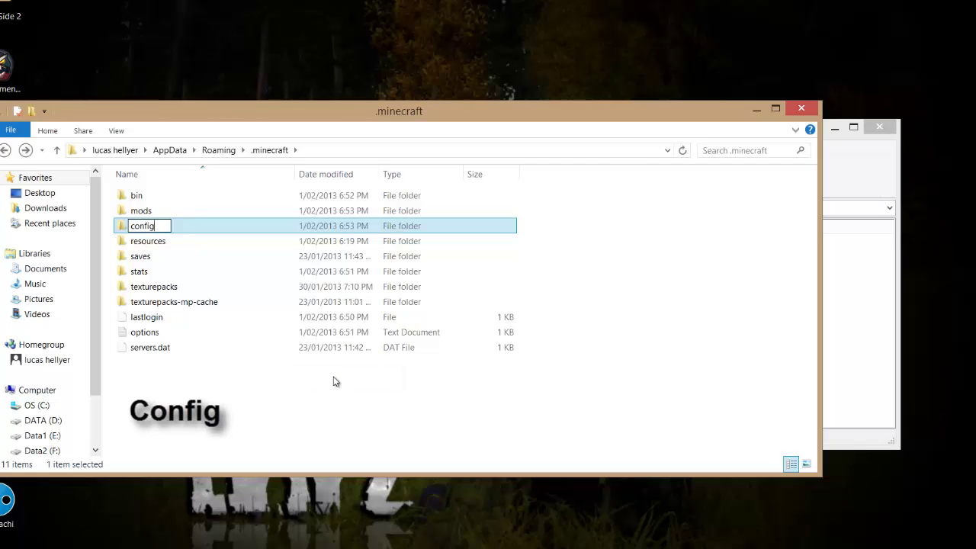
{"action": "type", "text": "nfig"}
{"action": "key", "text": "Return"}
Extract the MCA folder from the archive's "Place Contents in config Folder" folder into the new config folder.
{"action": "double_click", "coordinate": [174, 211]}
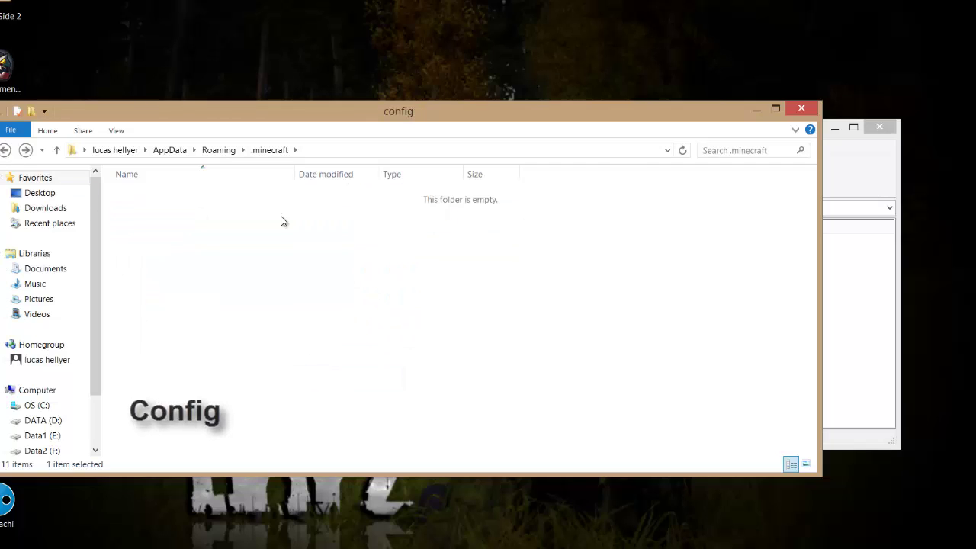
{"action": "left_click", "coordinate": [869, 327]}
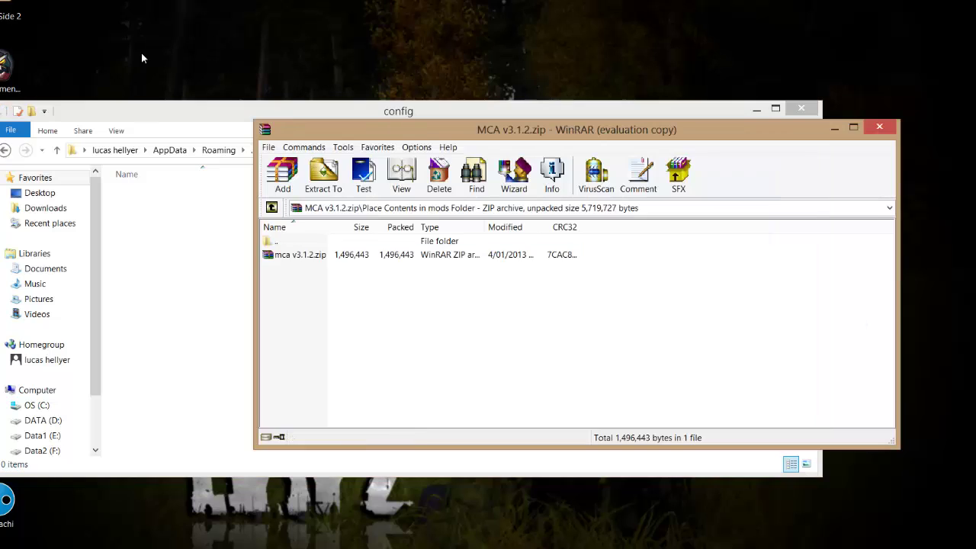
{"action": "left_click", "coordinate": [271, 208]}
{"action": "left_click", "coordinate": [303, 257]}
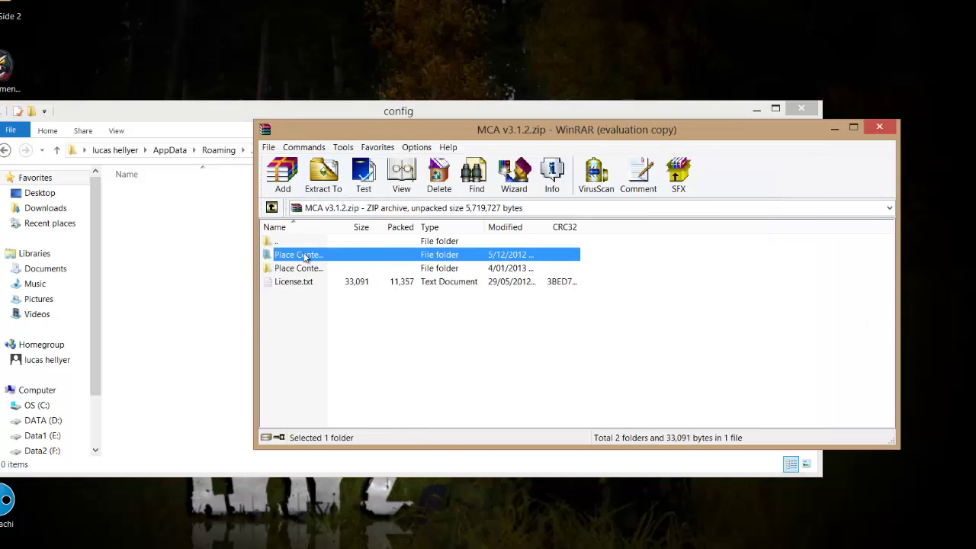
{"action": "double_click", "coordinate": [296, 257]}
{"action": "left_click", "coordinate": [289, 257]}
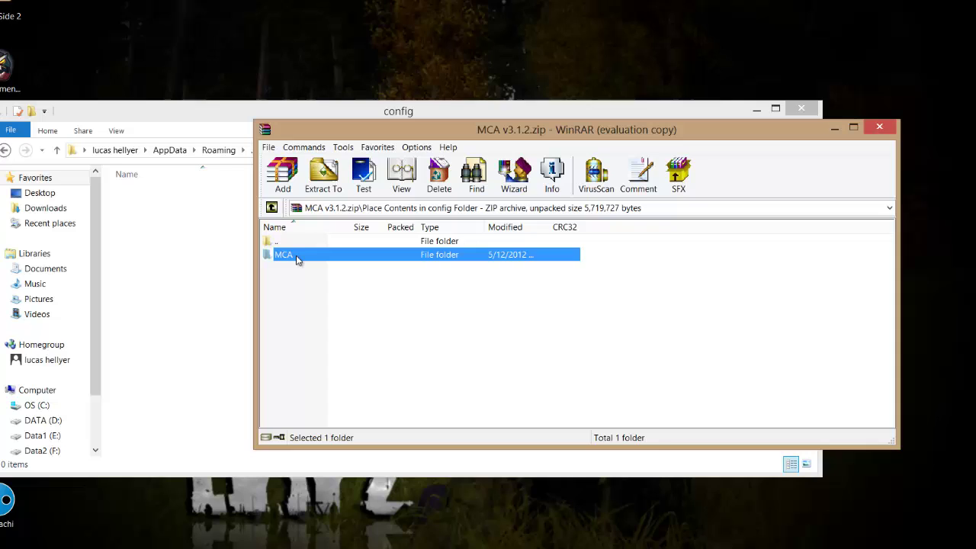
{"action": "left_click_drag", "start_coordinate": [153, 239], "coordinate": [153, 236]}
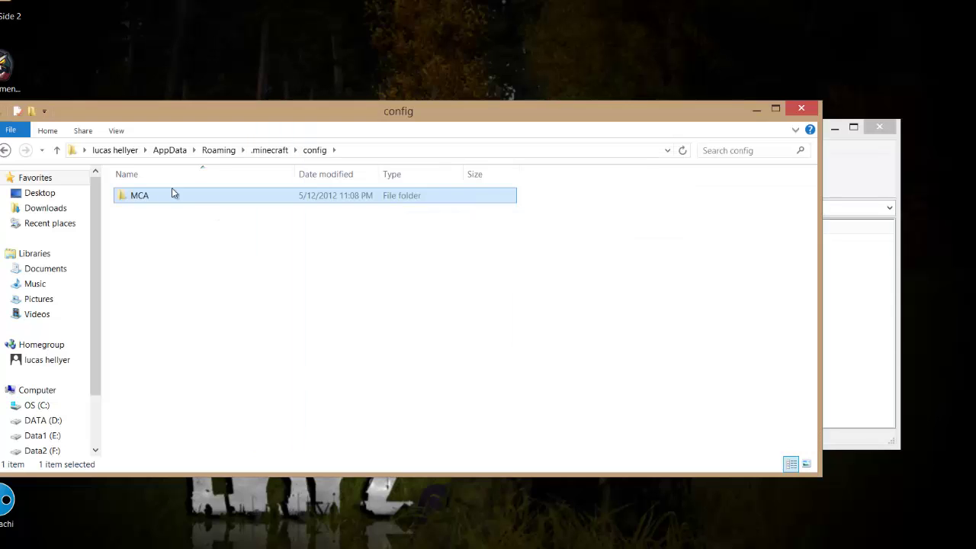
Go back to the .minecraft folder, then close its window and the MCA v3.1.2 archive.
{"action": "left_click", "coordinate": [5, 149]}
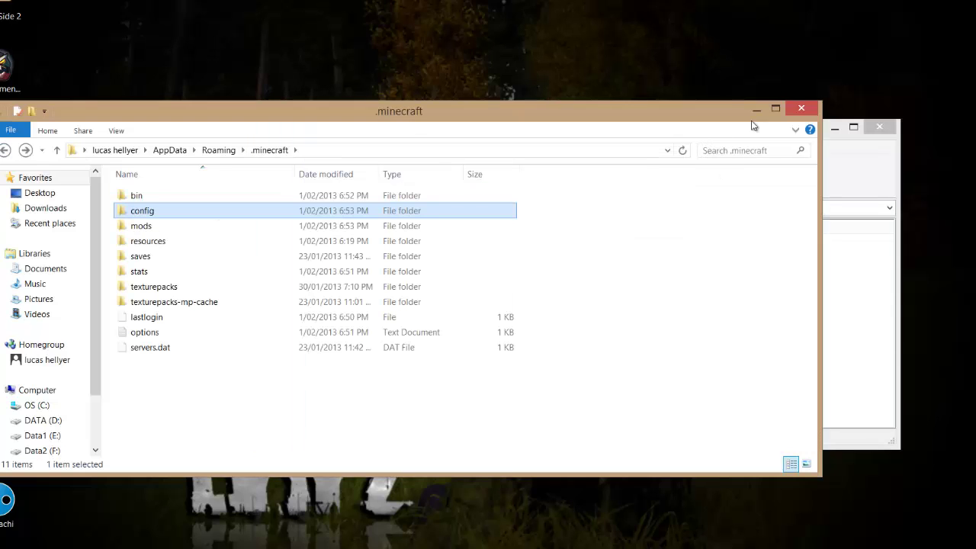
{"action": "left_click", "coordinate": [800, 109]}
{"action": "left_click", "coordinate": [876, 130]}
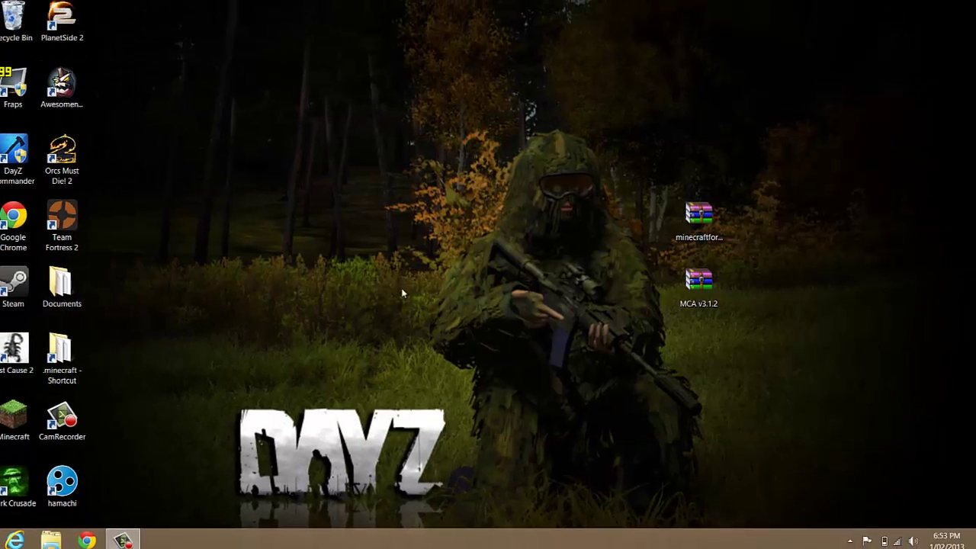